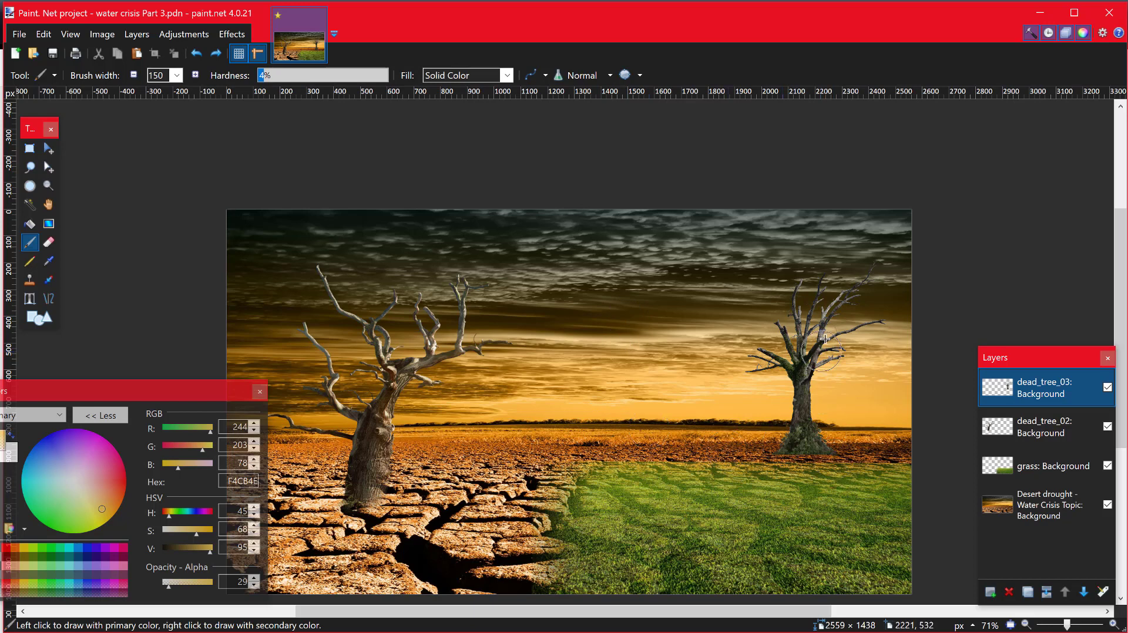
Erase a stroke down the right side of the right tree's base mound
{"action": "left_click_drag", "start_coordinate": [826, 431], "coordinate": [833, 465]}
Select the right dead tree with the Magic Wand
{"action": "left_click", "coordinate": [30, 204]}
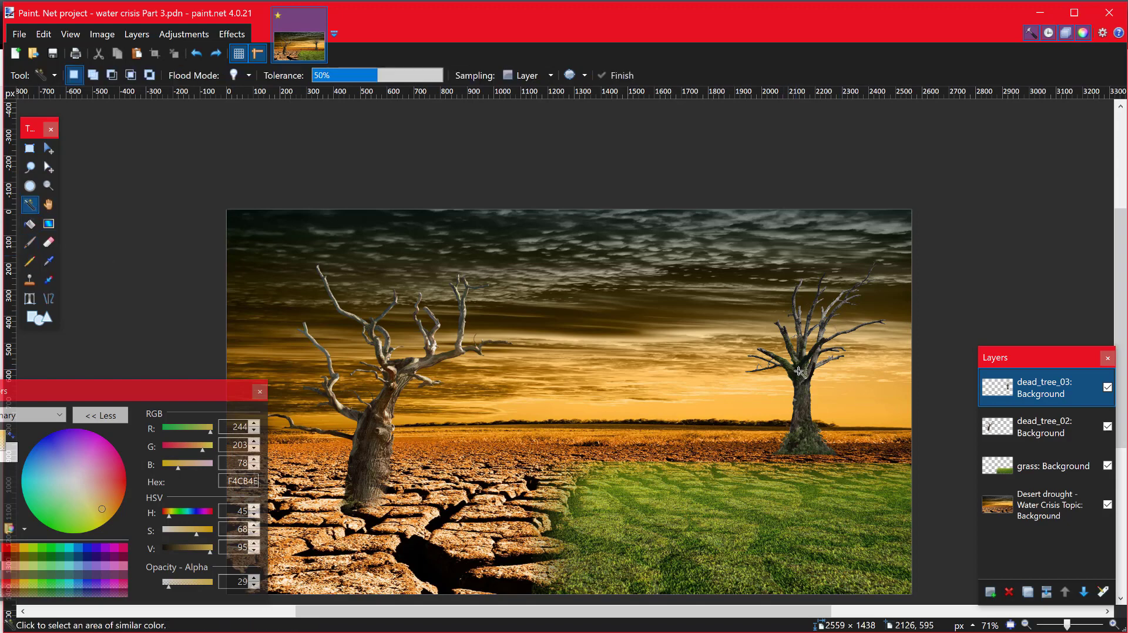
{"action": "left_click", "coordinate": [800, 388]}
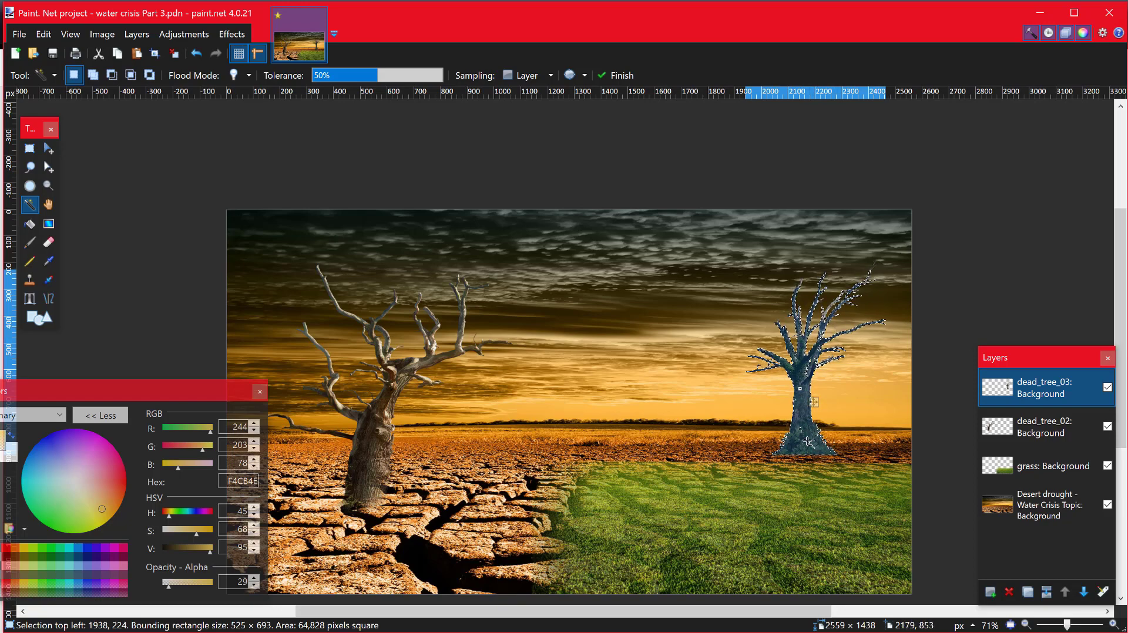
{"action": "scroll", "coordinate": [809, 441], "scroll_direction": "up", "scroll_amount": 5}
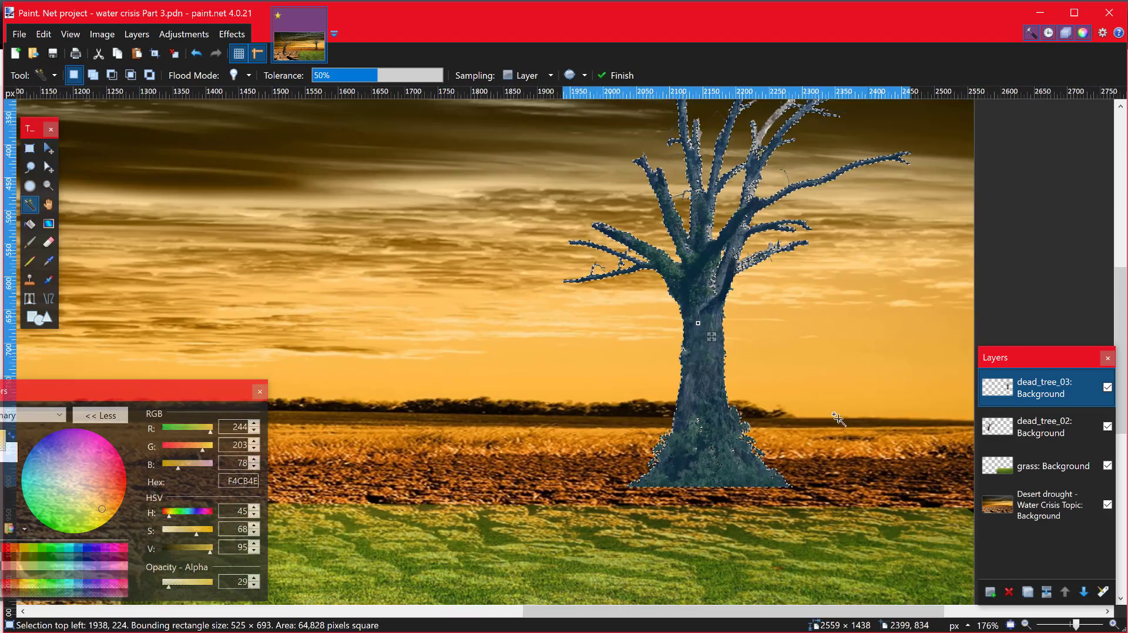
{"action": "scroll", "coordinate": [819, 413], "scroll_direction": "up", "scroll_amount": 2}
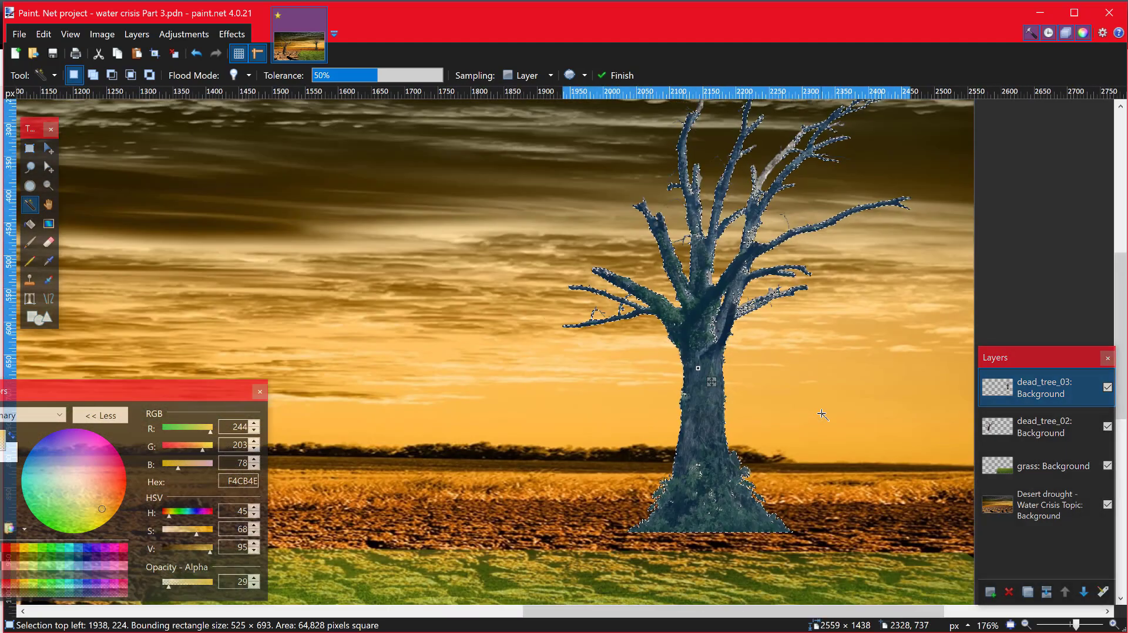
{"action": "scroll", "coordinate": [772, 403], "scroll_direction": "up", "scroll_amount": 2}
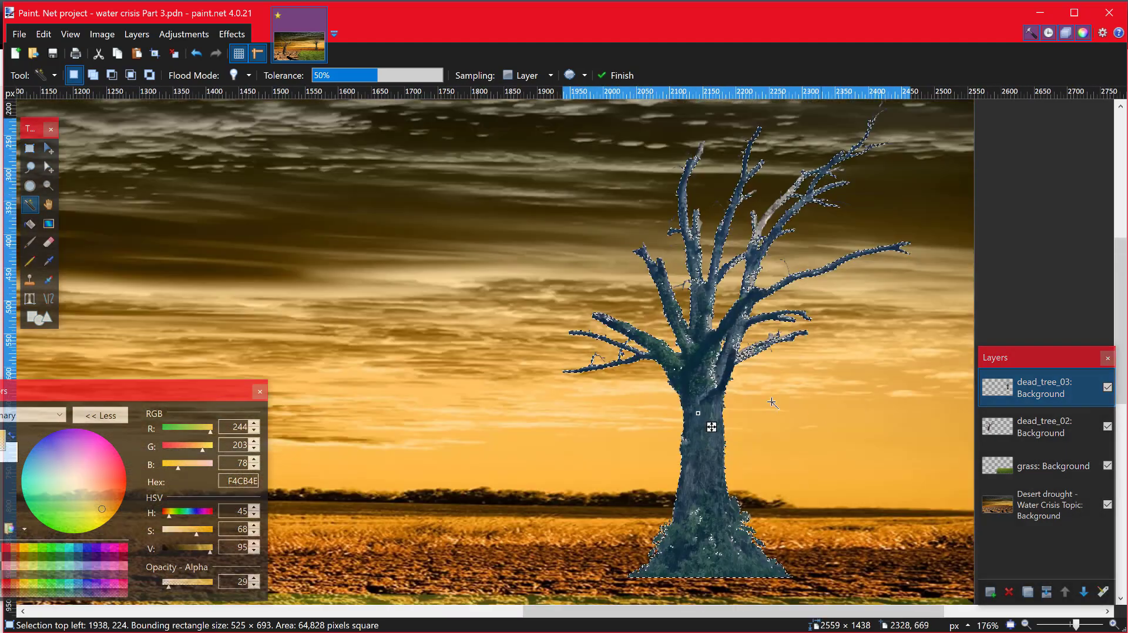
Switch to the Paintbrush and hide the Colors panel with F8
{"action": "left_click", "coordinate": [29, 252]}
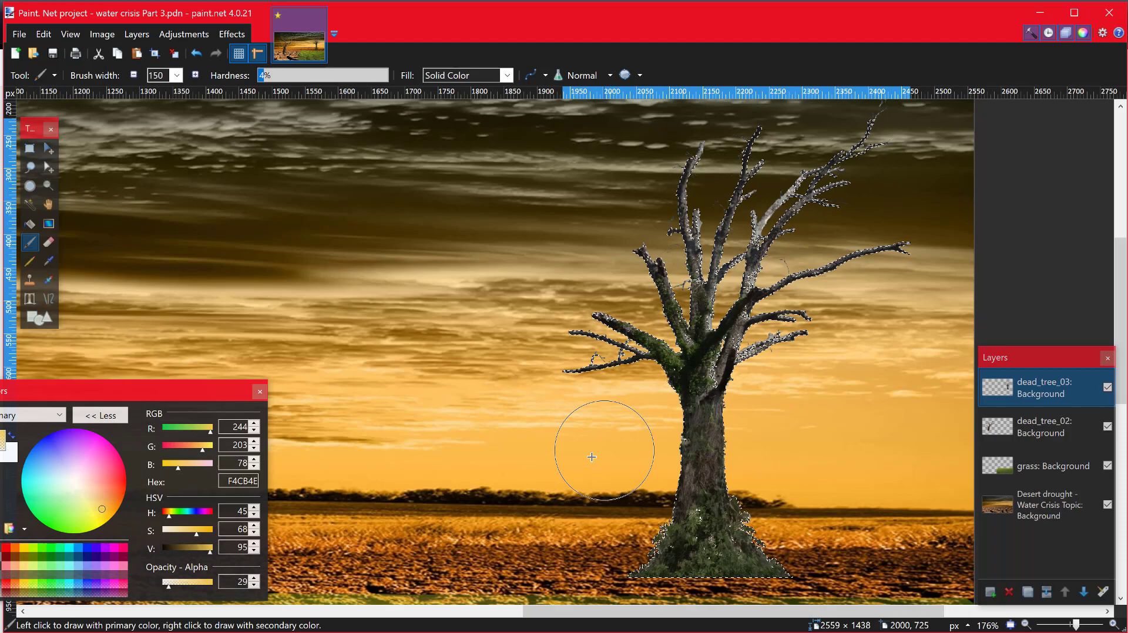
{"action": "left_click_drag", "start_coordinate": [182, 391], "coordinate": [192, 407]}
{"action": "key", "text": "F8"}
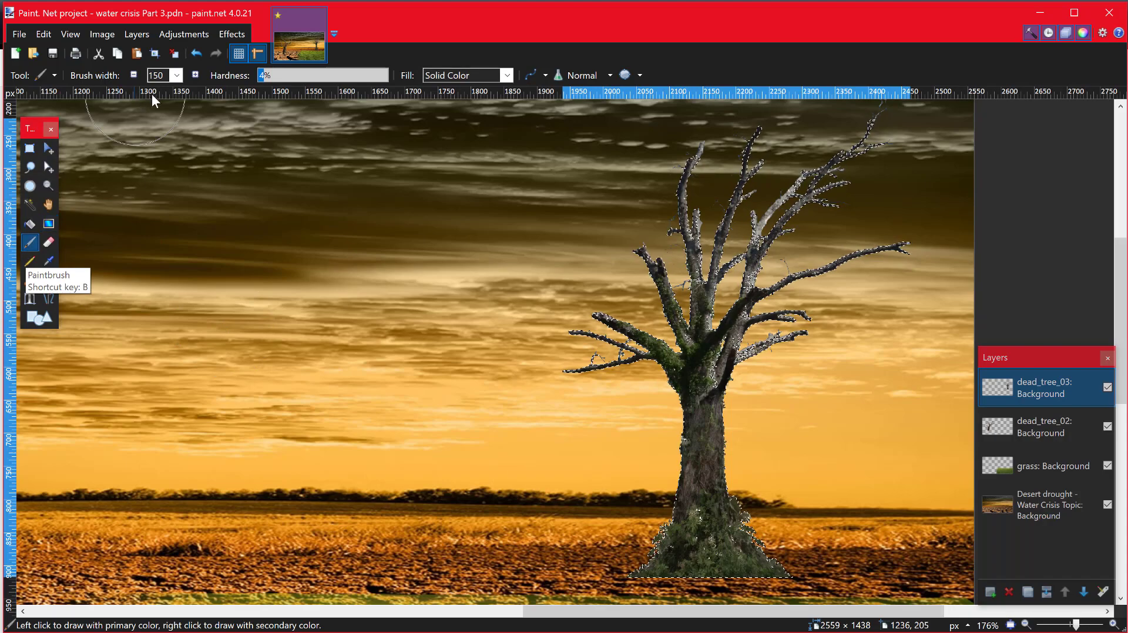
Set the paintbrush width to 175, then reduce it to 50
{"action": "left_click", "coordinate": [176, 76]}
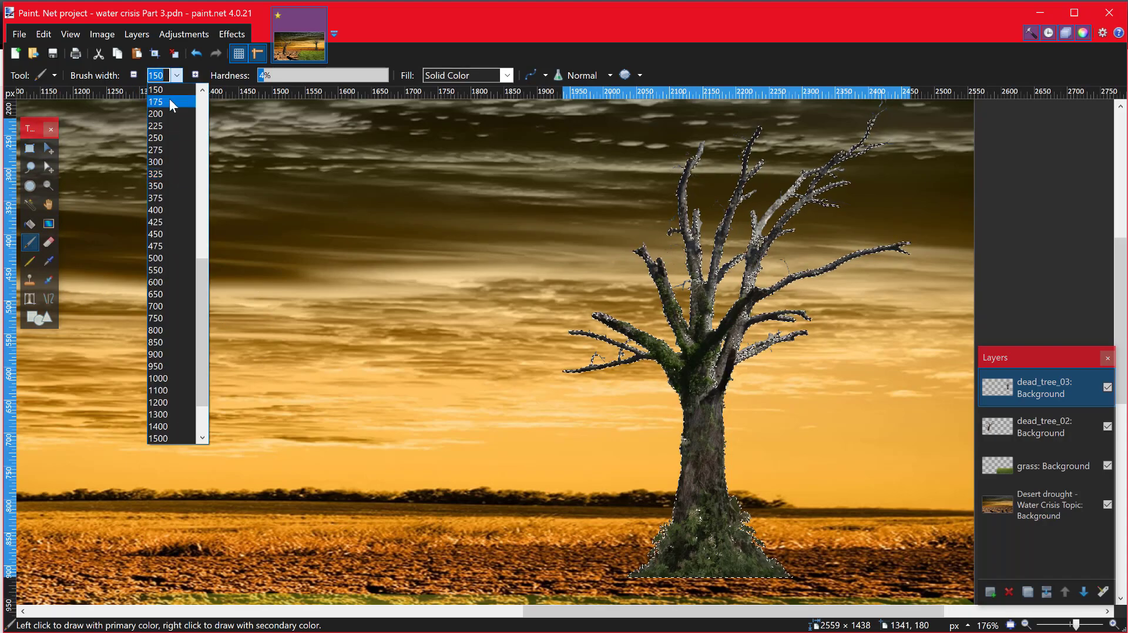
{"action": "left_click", "coordinate": [172, 102]}
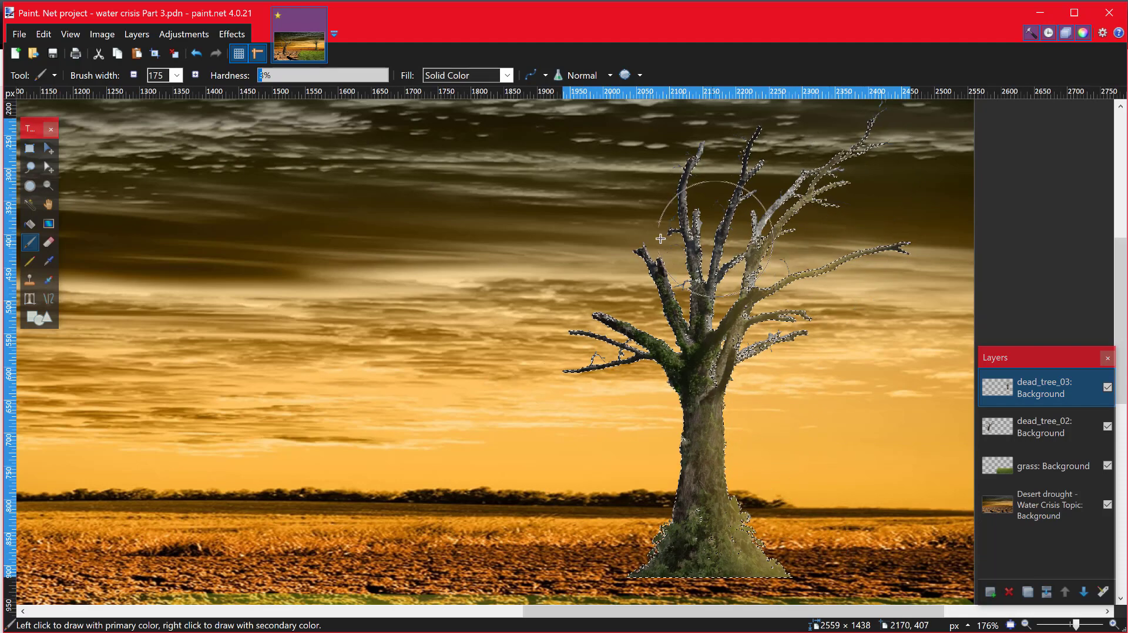
{"action": "left_click", "coordinate": [175, 75]}
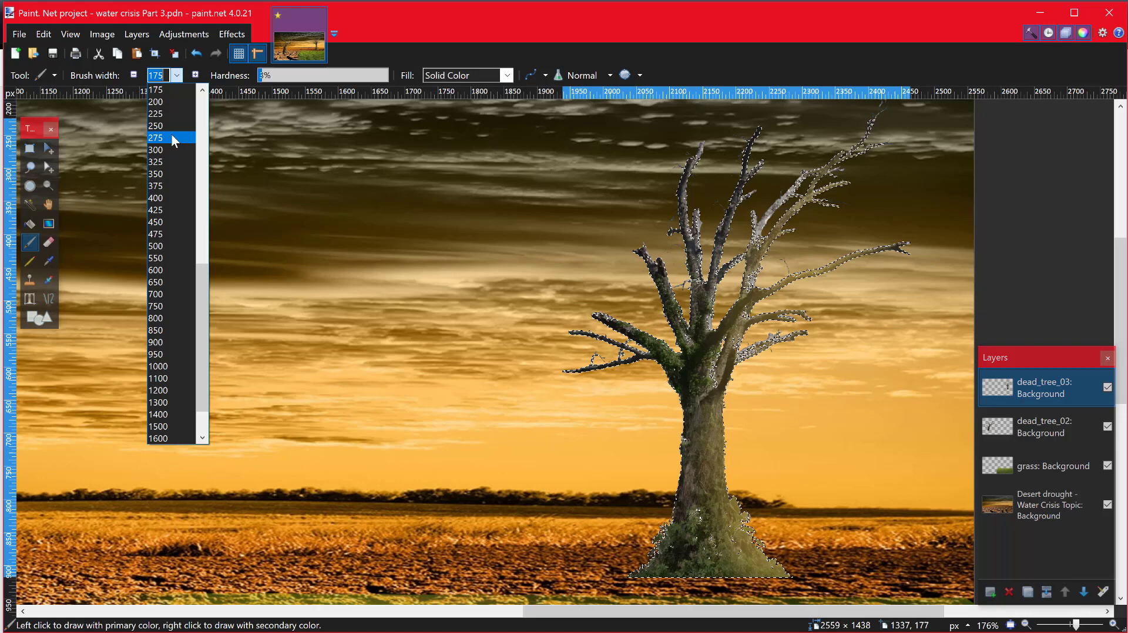
{"action": "scroll", "coordinate": [171, 133], "scroll_direction": "up", "scroll_amount": 5}
{"action": "scroll", "coordinate": [171, 133], "scroll_direction": "up", "scroll_amount": 5}
{"action": "left_click", "coordinate": [160, 144]}
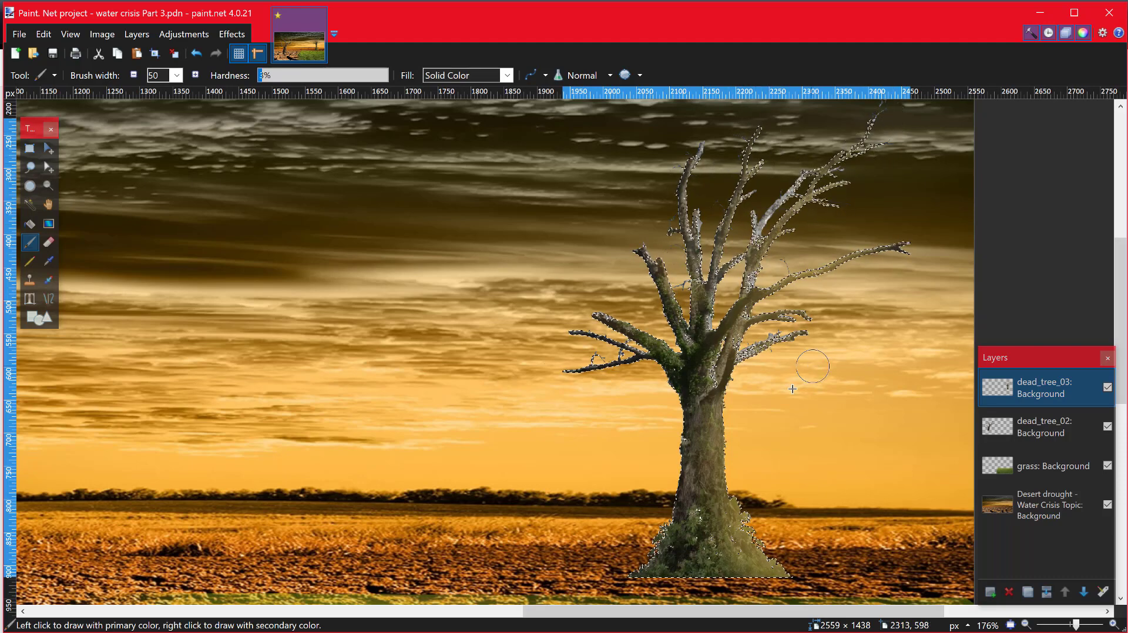
{"action": "scroll", "coordinate": [792, 389], "scroll_direction": "down", "scroll_amount": 1}
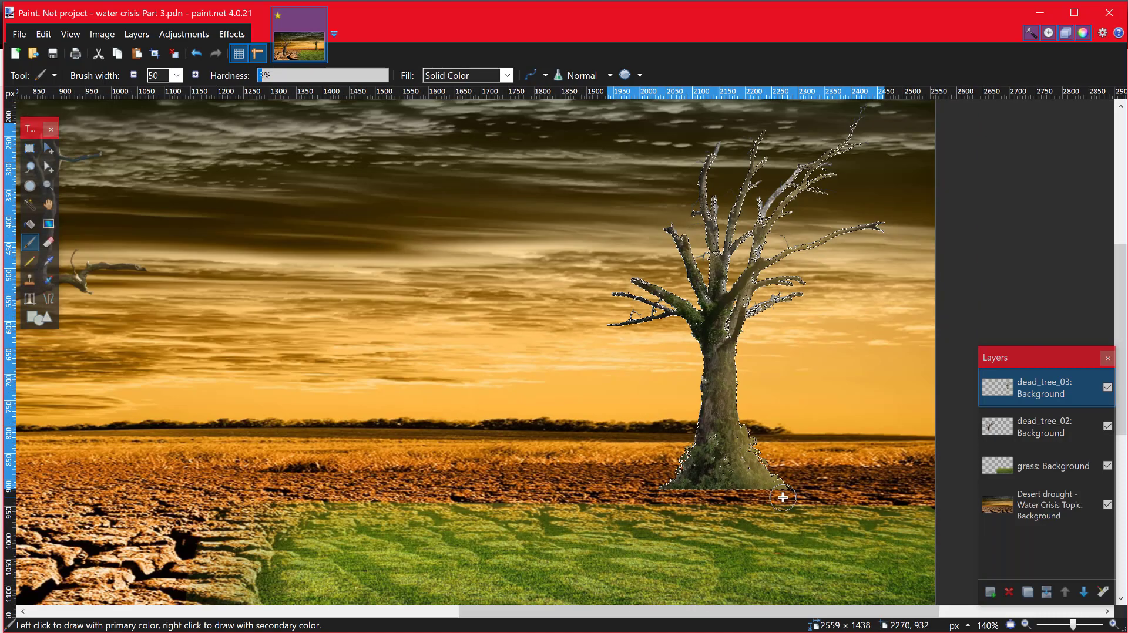
{"action": "scroll", "coordinate": [784, 498], "scroll_direction": "down", "scroll_amount": 1}
{"action": "scroll", "coordinate": [783, 498], "scroll_direction": "down", "scroll_amount": 1}
{"action": "scroll", "coordinate": [784, 498], "scroll_direction": "down", "scroll_amount": 1}
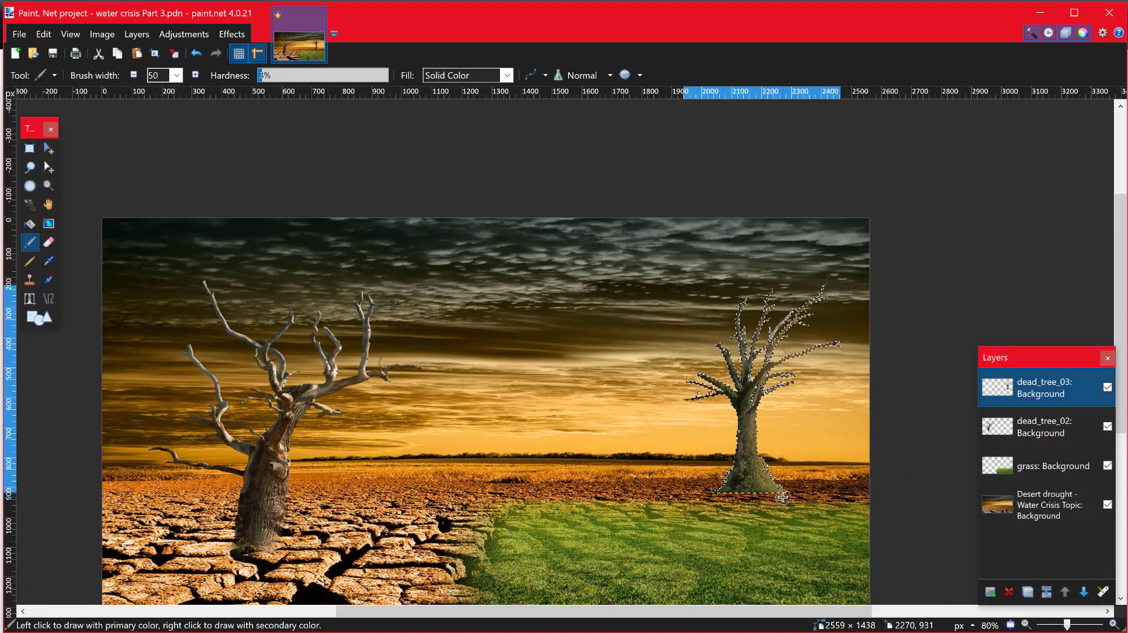
Deselect the right tree with Ctrl+D
{"action": "key", "text": "ctrl+d"}
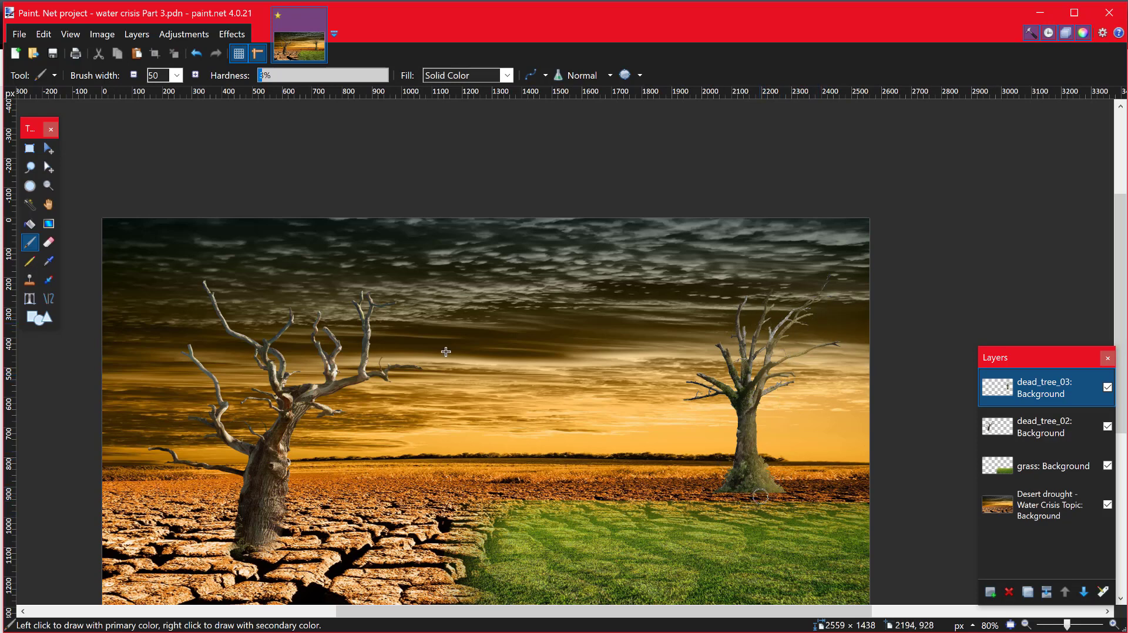
Use the Eraser at width 250, then narrow it to 90
{"action": "left_click", "coordinate": [48, 242]}
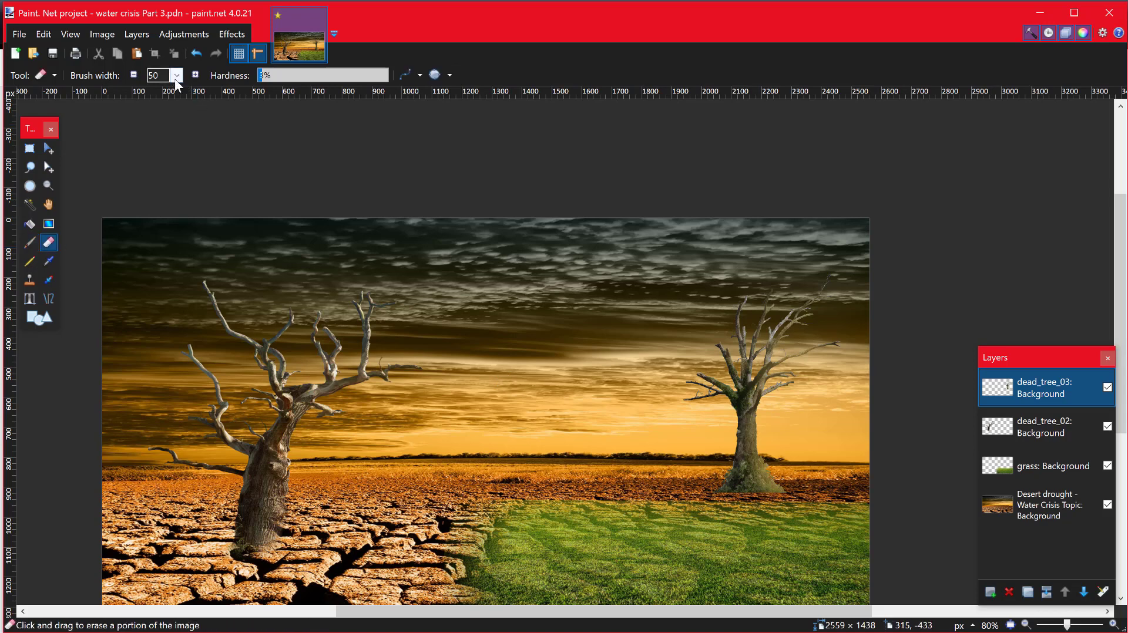
{"action": "left_click", "coordinate": [175, 76]}
{"action": "left_click", "coordinate": [164, 282]}
{"action": "left_click", "coordinate": [175, 75]}
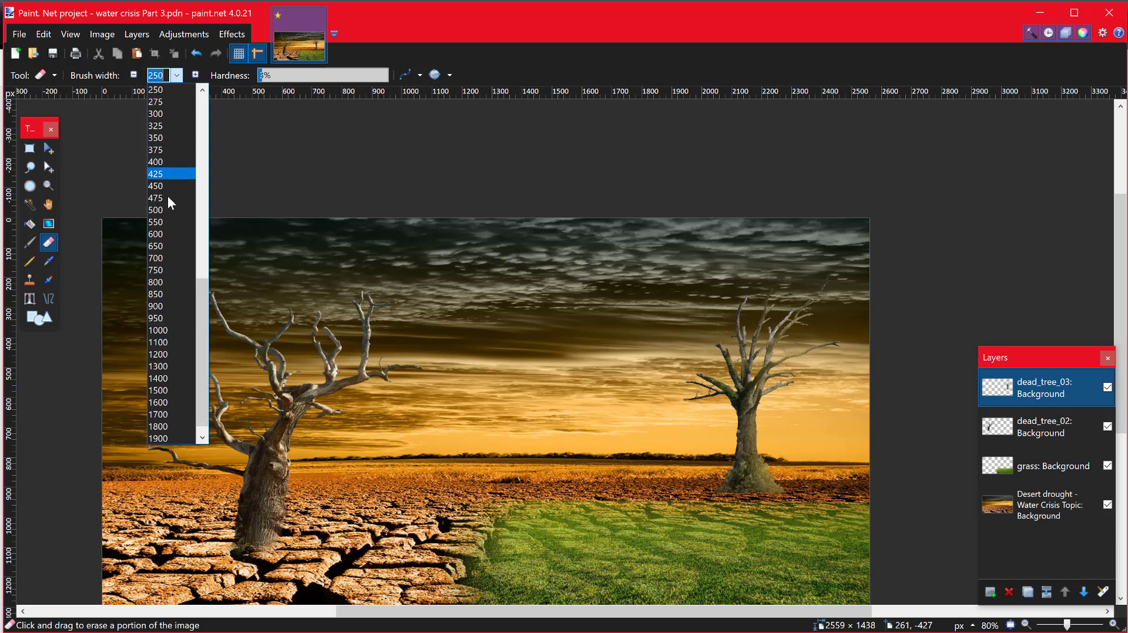
{"action": "scroll", "coordinate": [168, 140], "scroll_direction": "up", "scroll_amount": 5}
{"action": "left_click", "coordinate": [166, 142]}
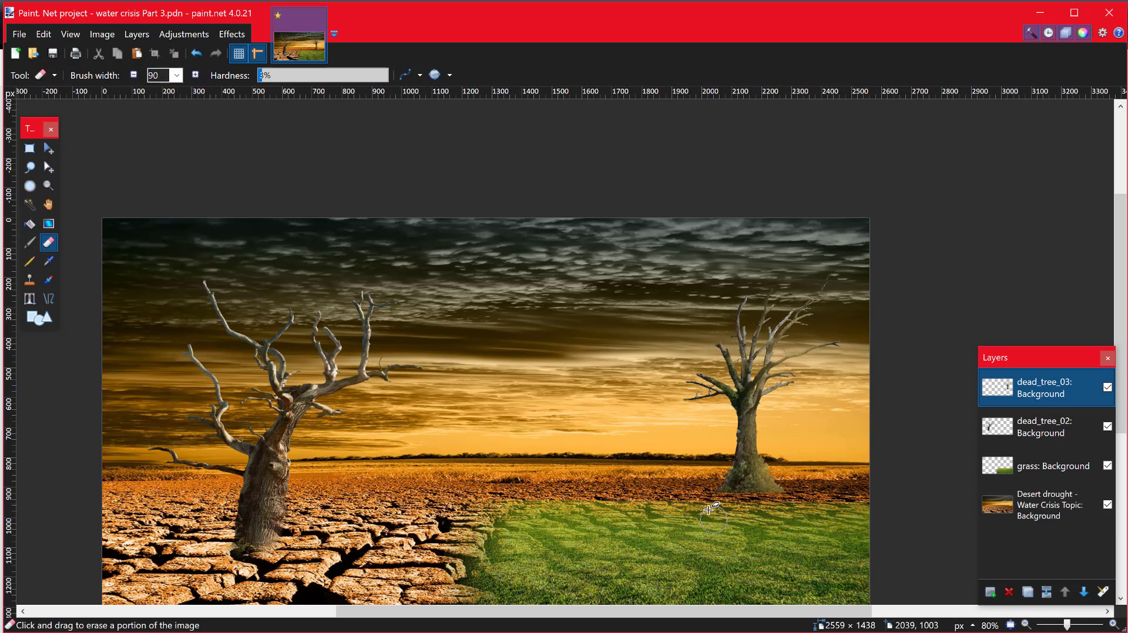